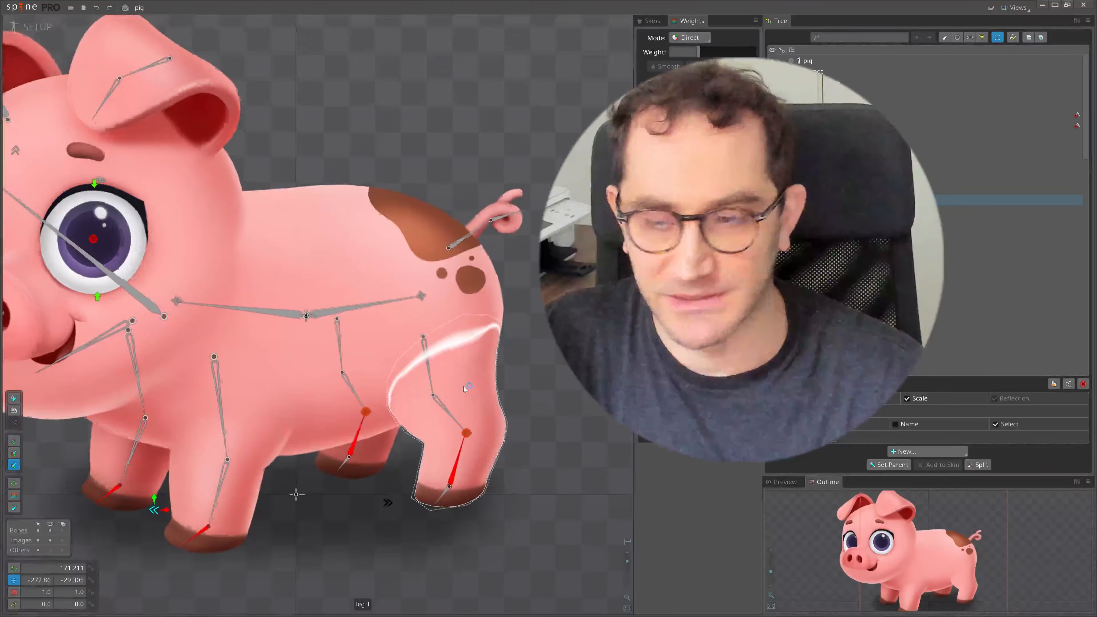
- Try moving the whole pig with the character root bone, and undo the move
left_click(462, 255)
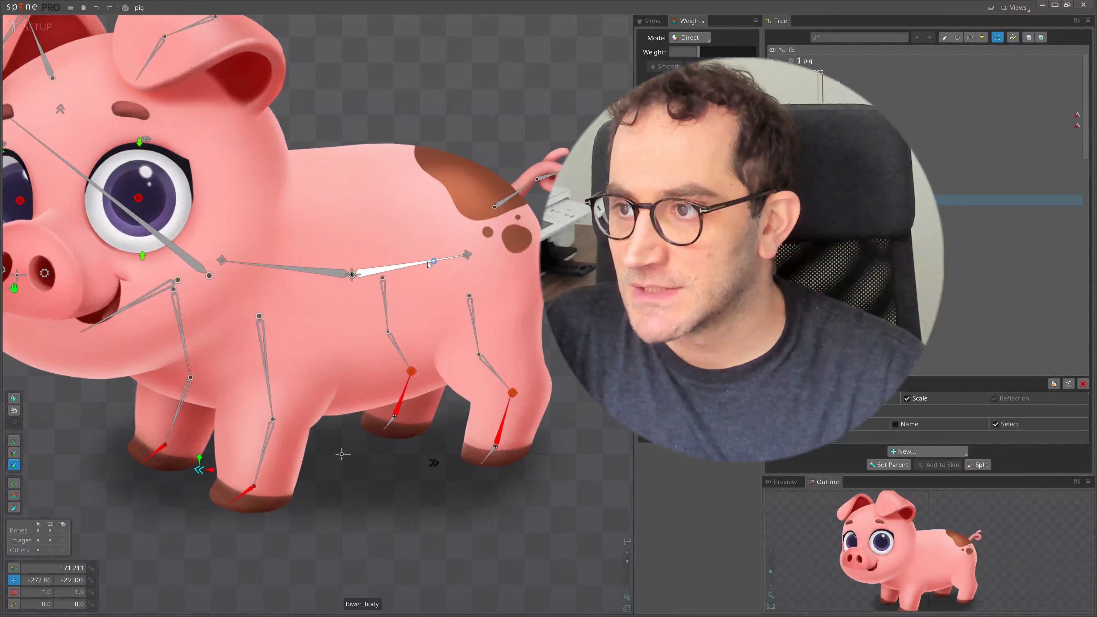
left_click(413, 266)
left_click(352, 275)
scroll(371, 312, "down", 3)
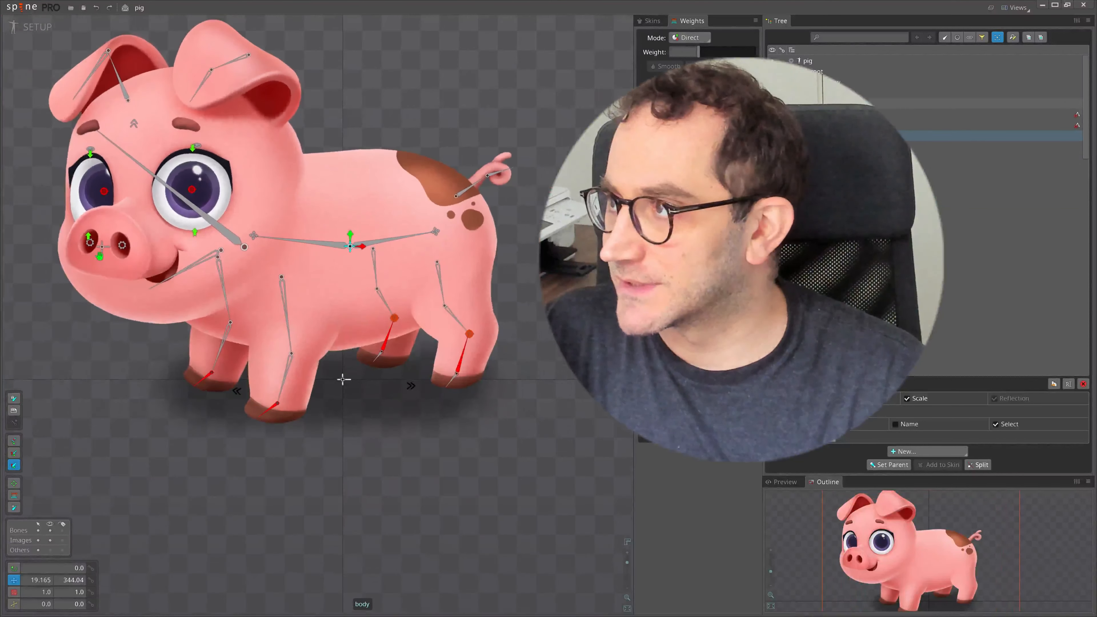
left_click(343, 380)
left_click_drag(467, 473, 508, 378)
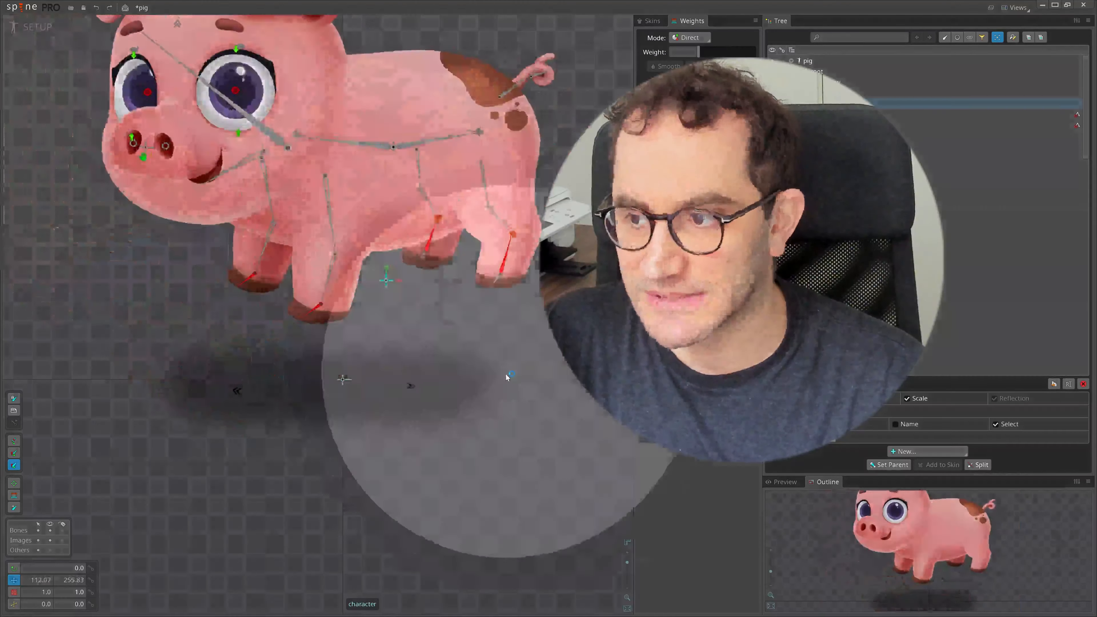
key("ctrl+z")
left_click_drag(500, 429, 490, 497)
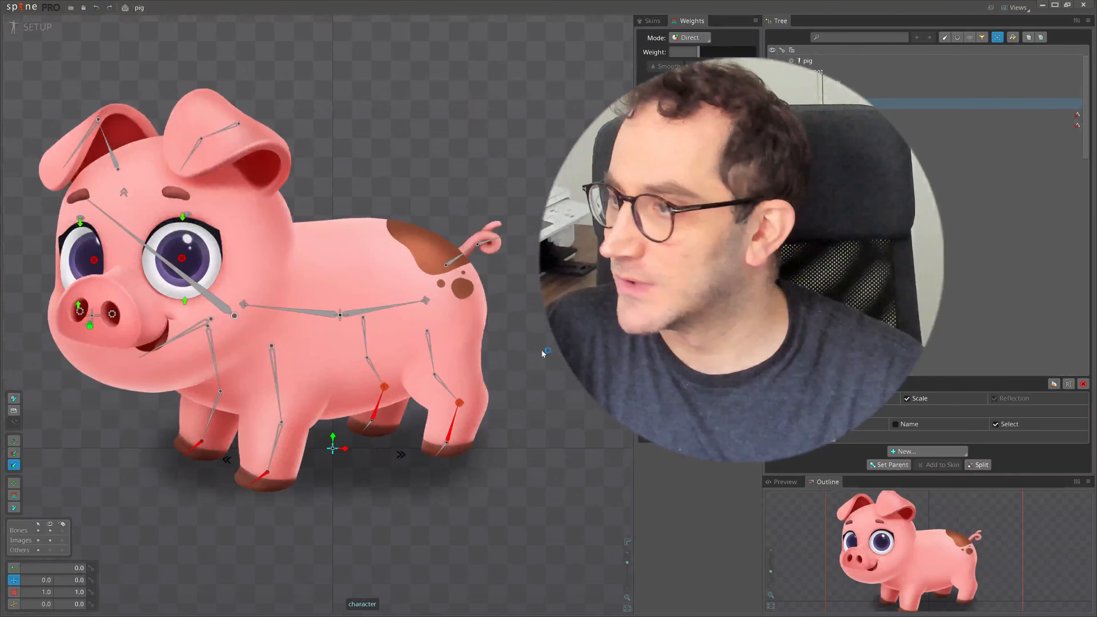
- Try rotating the body bone at the middle of the spine, and undo the rotation
left_click_drag(542, 348, 578, 326)
left_click(375, 293)
key("c")
mouse_move(543, 564)
left_mouse_down()
mouse_move(558, 563)
mouse_move(546, 554)
left_mouse_up()
key("ctrl+z")
- Try rotating the front and rear spine bones, upper_body and lower_body, undoing each rotation
left_click(341, 290)
scroll(437, 304, "up", 2)
scroll(479, 323, "down", 2)
left_click_drag(479, 322, 516, 237)
key("ctrl+z")
left_click(388, 294)
left_click_drag(514, 304, 521, 274)
key("ctrl+z")
- Try translating the hips and chest control bones at the ends of the spine, undoing each move
scroll(428, 290, "up", 1)
left_click(404, 288)
key("v")
left_click_drag(537, 319, 531, 318)
key("ctrl+z")
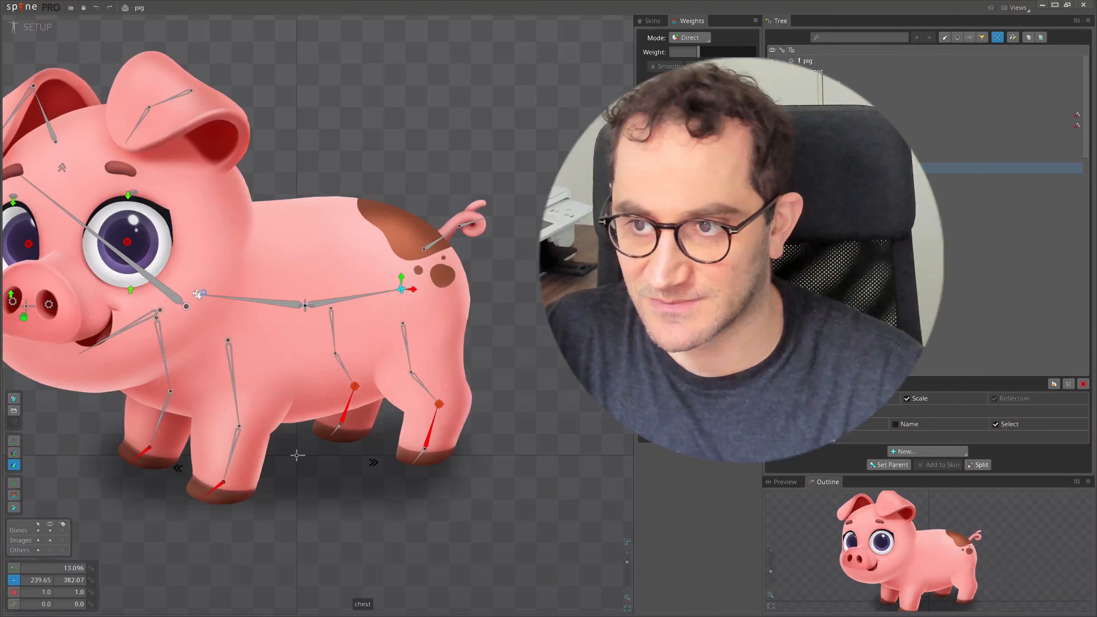
left_click_drag(194, 291, 197, 287)
key("ctrl+z")
key("ctrl+z")
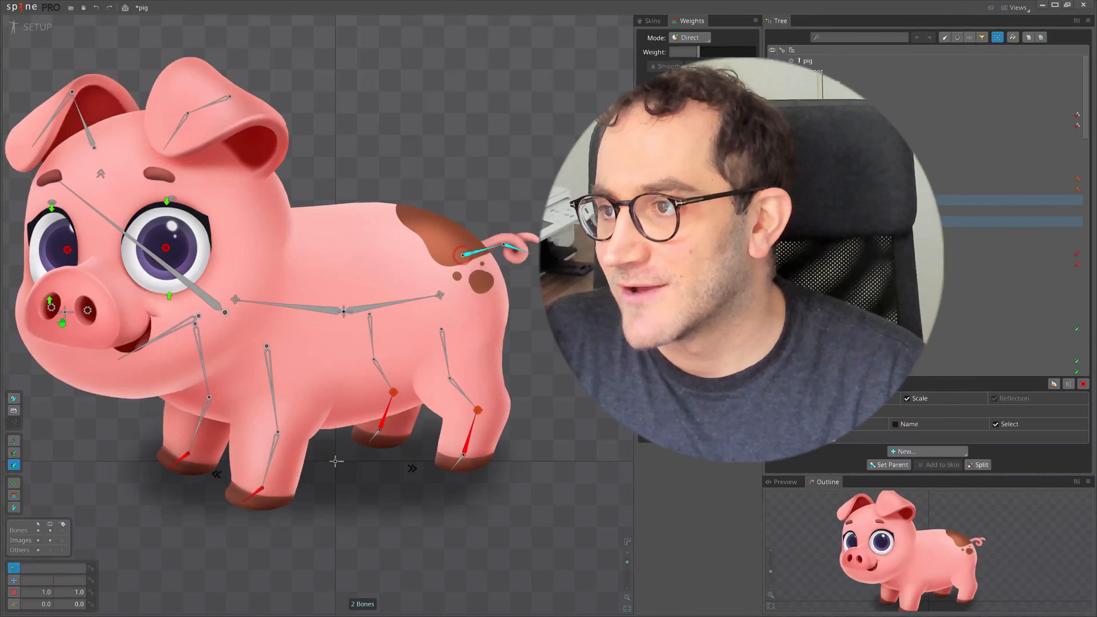
- Select the tail mesh and the upper bone of the far front leg for inspection
scroll(212, 320, "down", 3)
left_click(452, 250)
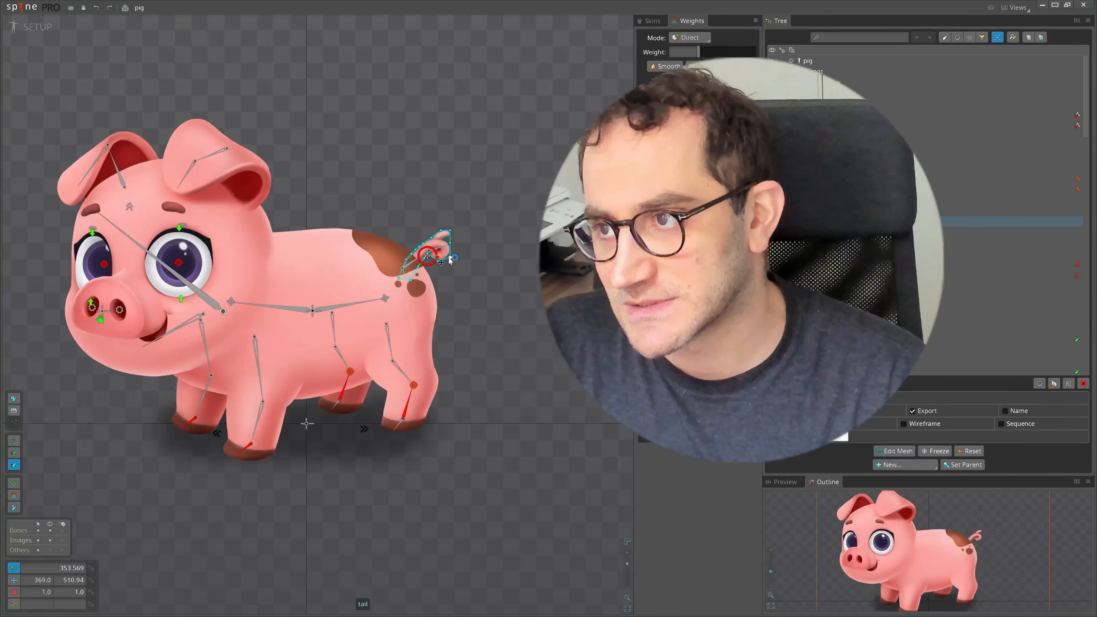
scroll(260, 389, "up", 5)
left_click(168, 224)
left_click(173, 354)
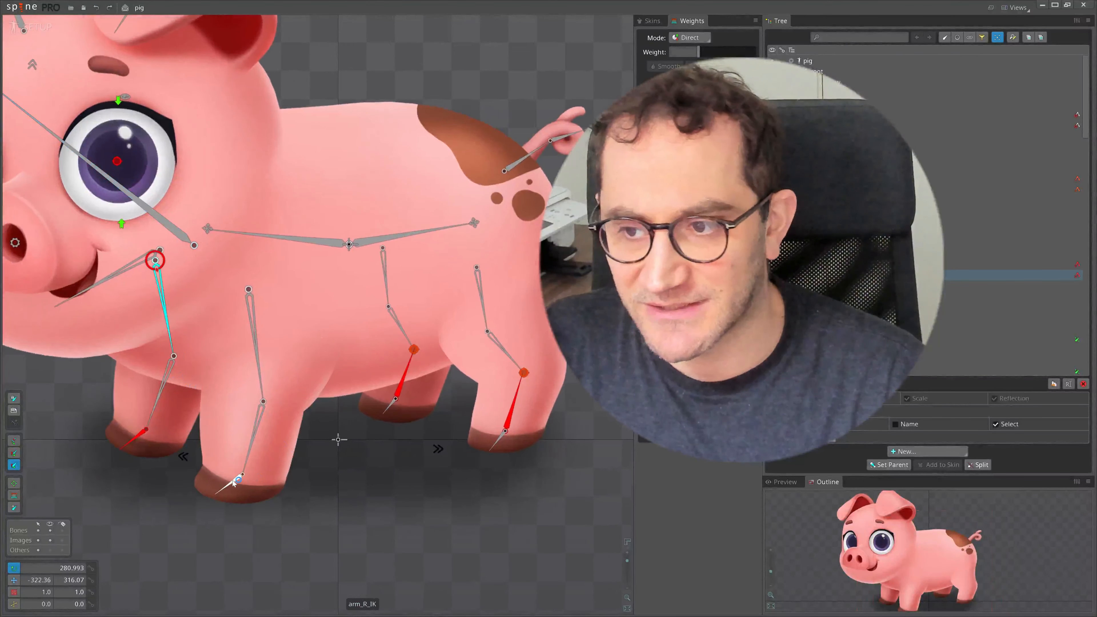
- Try moving the front foot IK bones arm_R_IK and arm_L_IK, and undo the change
left_click(244, 499)
key("space")
left_click(231, 486)
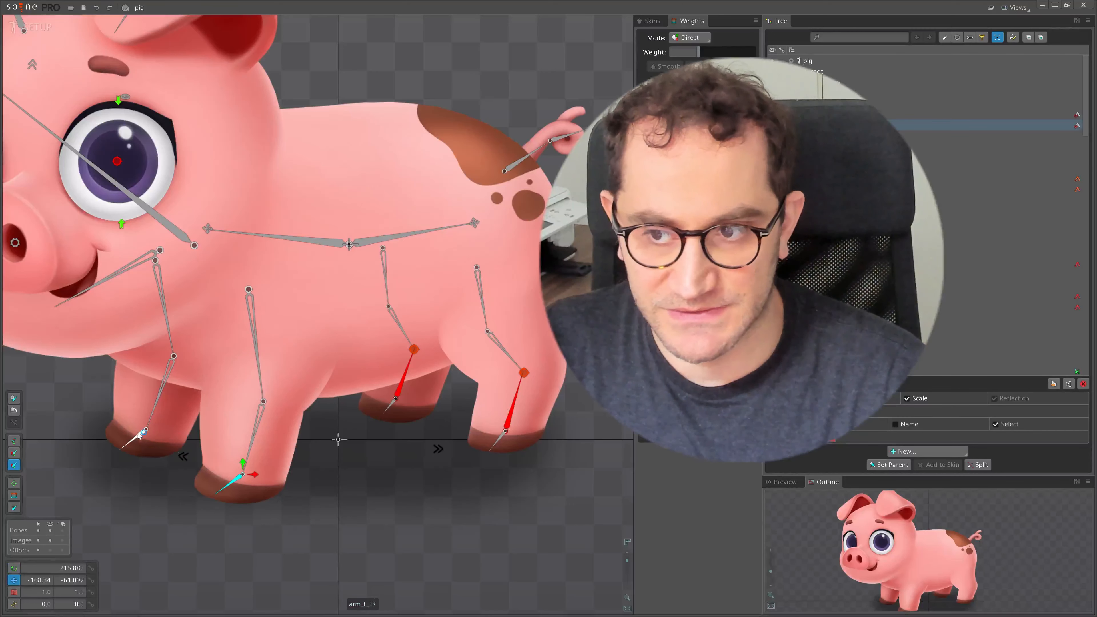
left_click_drag(137, 437, 114, 404)
key("ctrl+z")
- Examine the hind leg control bones leg_l3 and leg_r3 by selecting each in turn
left_click_drag(437, 512, 384, 521)
left_click(470, 404)
scroll(519, 406, "up", 2)
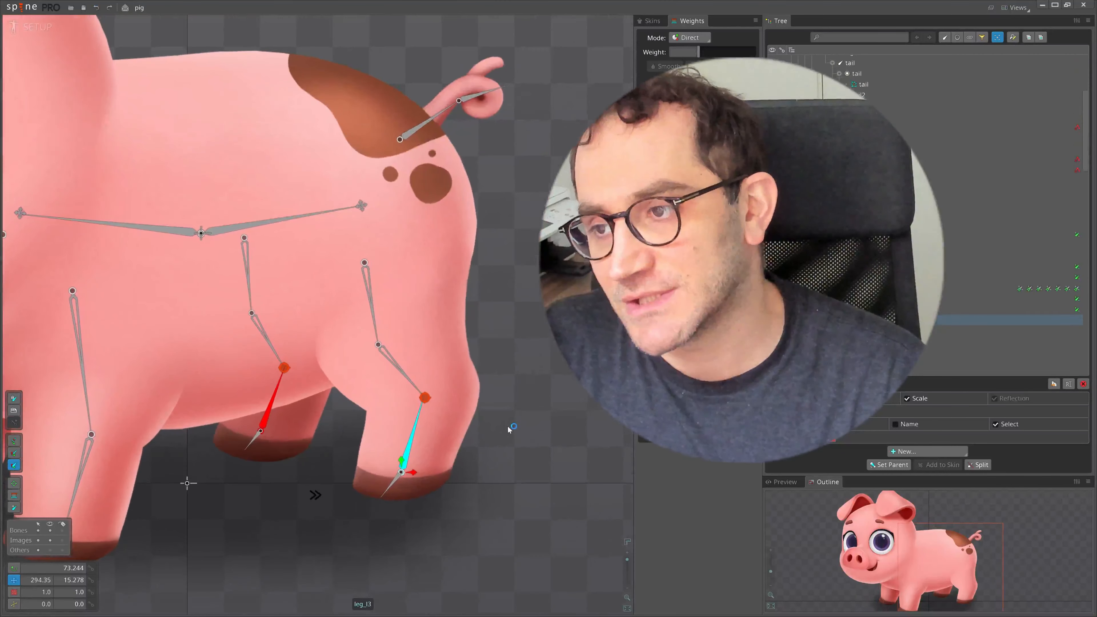
scroll(411, 454, "up", 2)
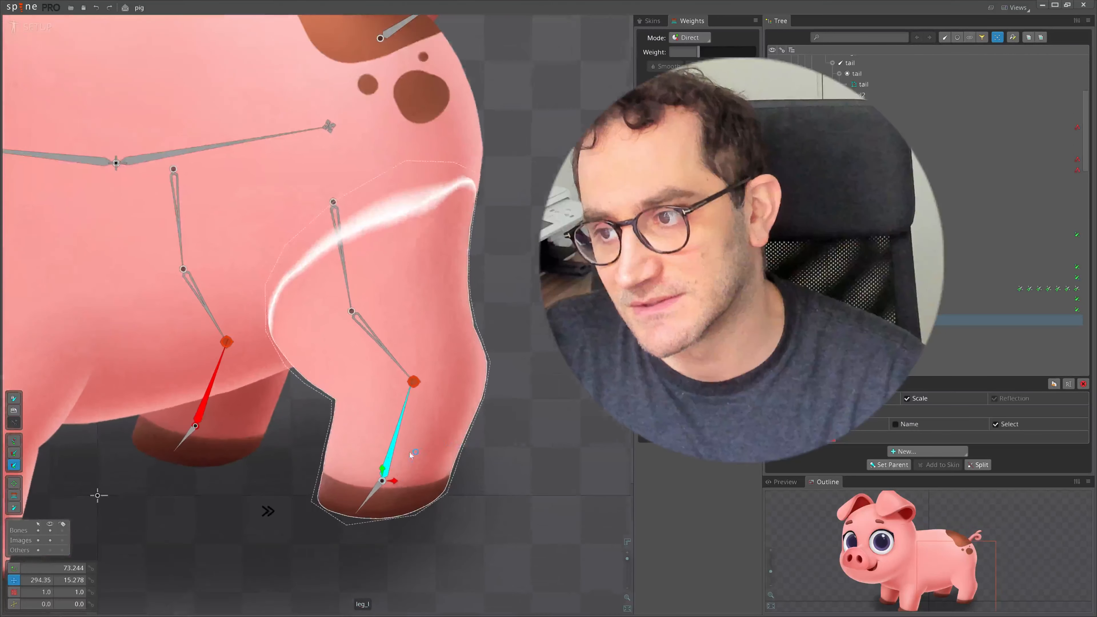
left_click(206, 384)
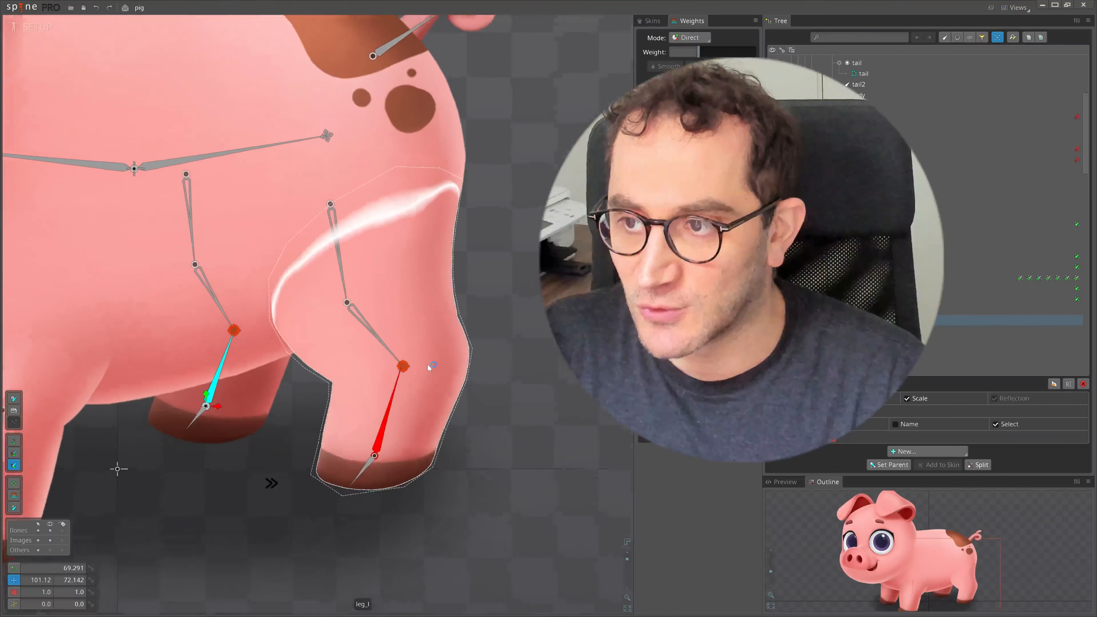
scroll(328, 228, "down", 1)
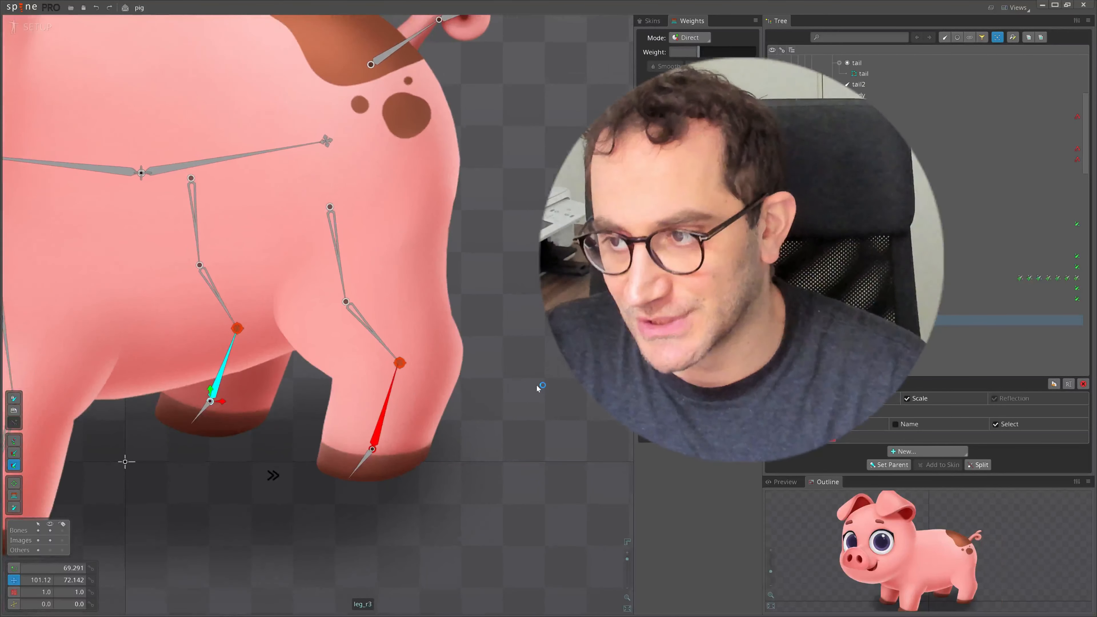
left_click(392, 388)
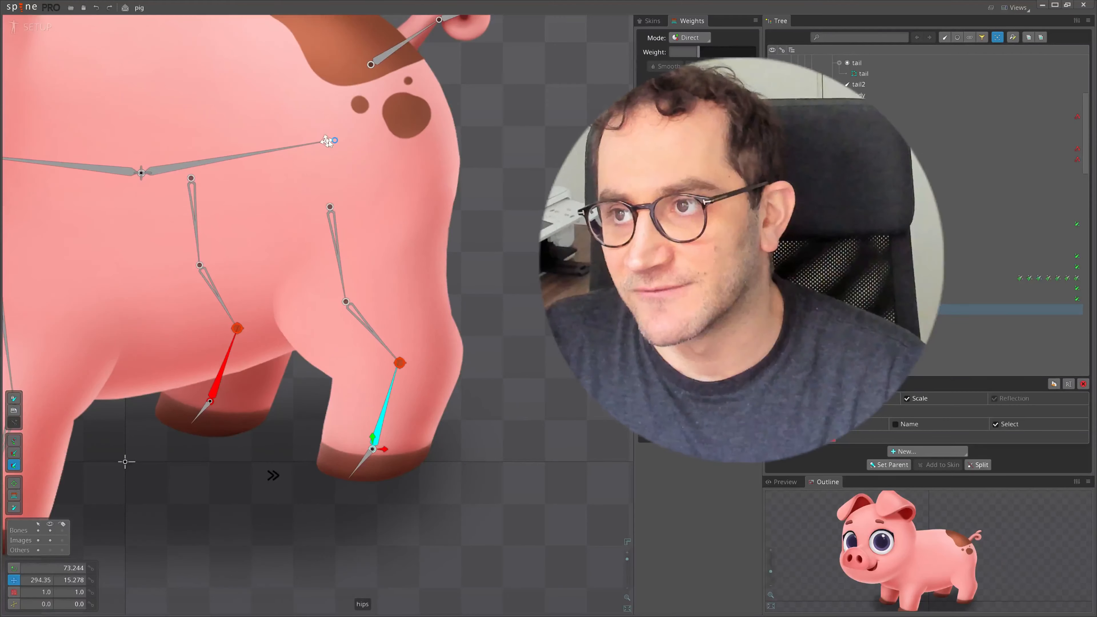
- Try lowering the hips bone and rotating leg_l3 to bend the near hind leg, and undo both changes
left_click(326, 140)
left_click_drag(327, 141, 341, 226)
left_click(386, 406)
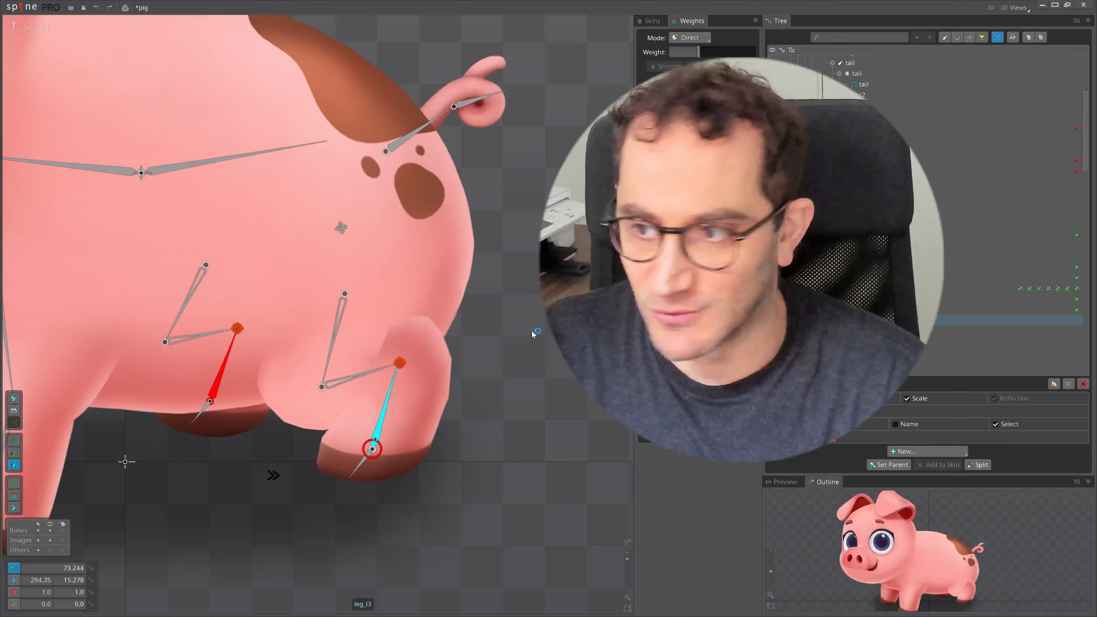
left_click_drag(534, 334, 563, 452)
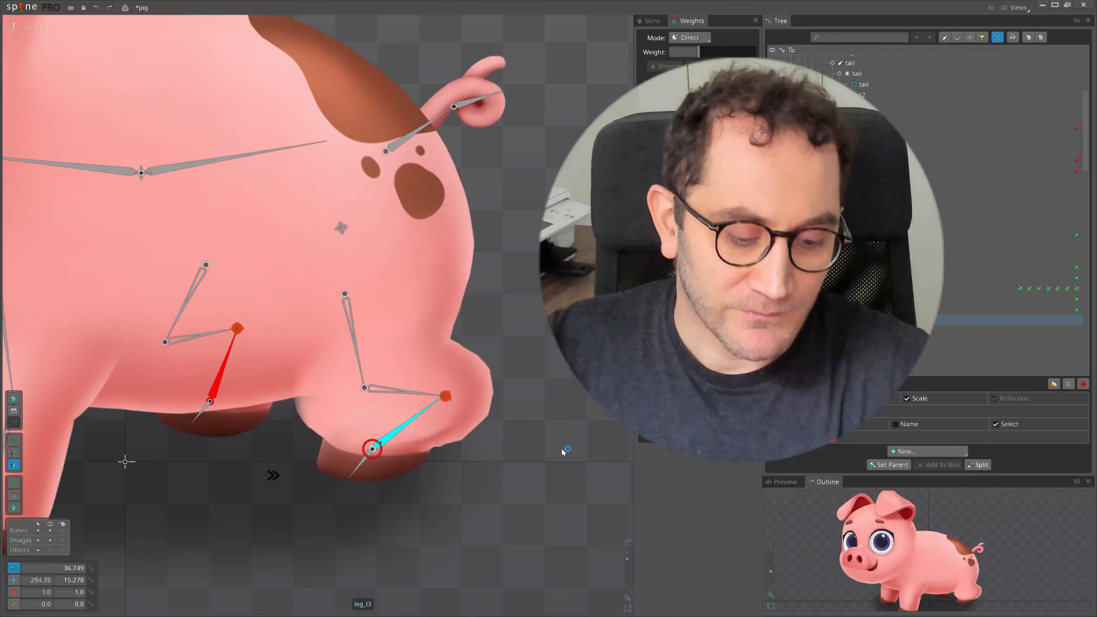
key("ctrl+z")
key("ctrl+z")
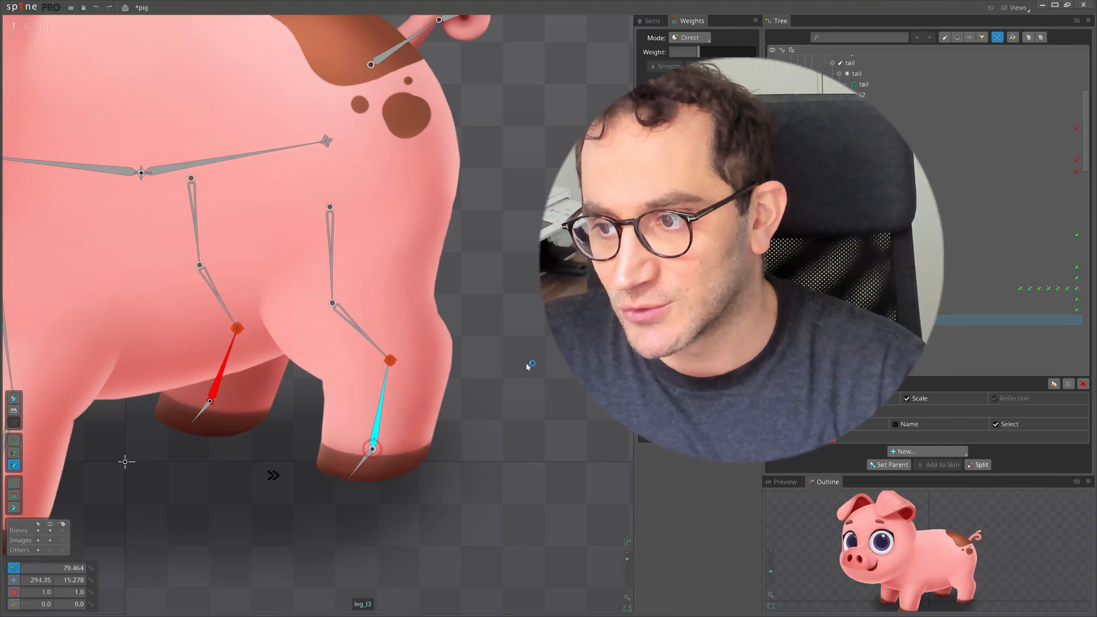
- Try scaling the leg_l3 bone of the near hind leg, and undo the scaling
key("x")
mouse_move(377, 440)
left_mouse_down()
mouse_move(380, 424)
mouse_move(374, 441)
left_mouse_up()
scroll(324, 450, "down", 3)
scroll(324, 449, "down", 1)
key("ctrl+z")
- Try rotating the pig's head with the head bone
left_click_drag(406, 407, 545, 517)
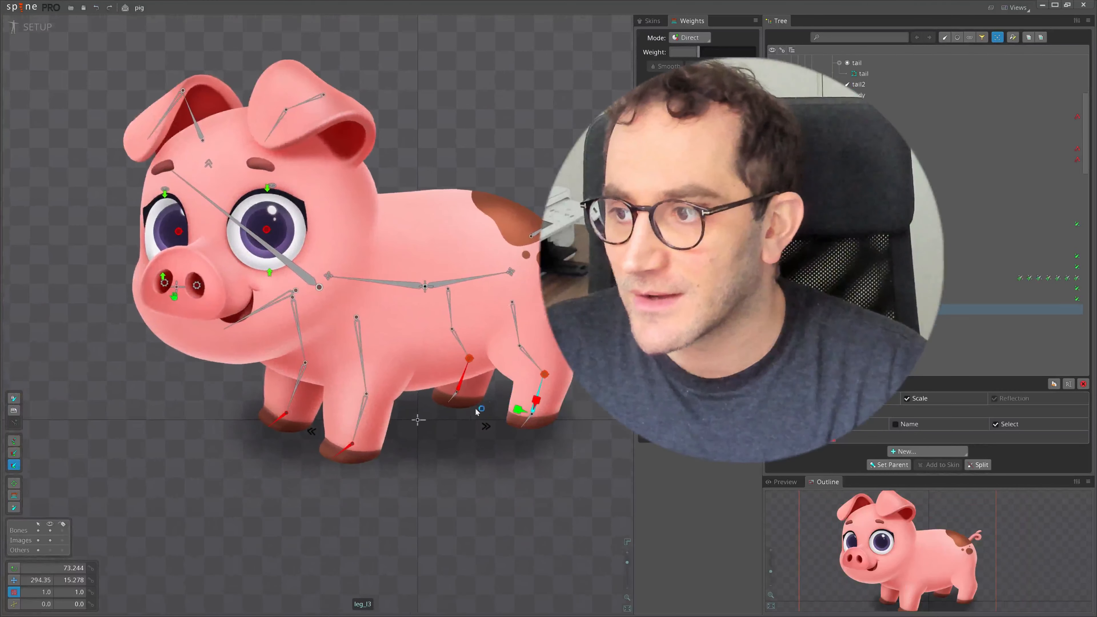
left_click_drag(449, 423, 429, 434)
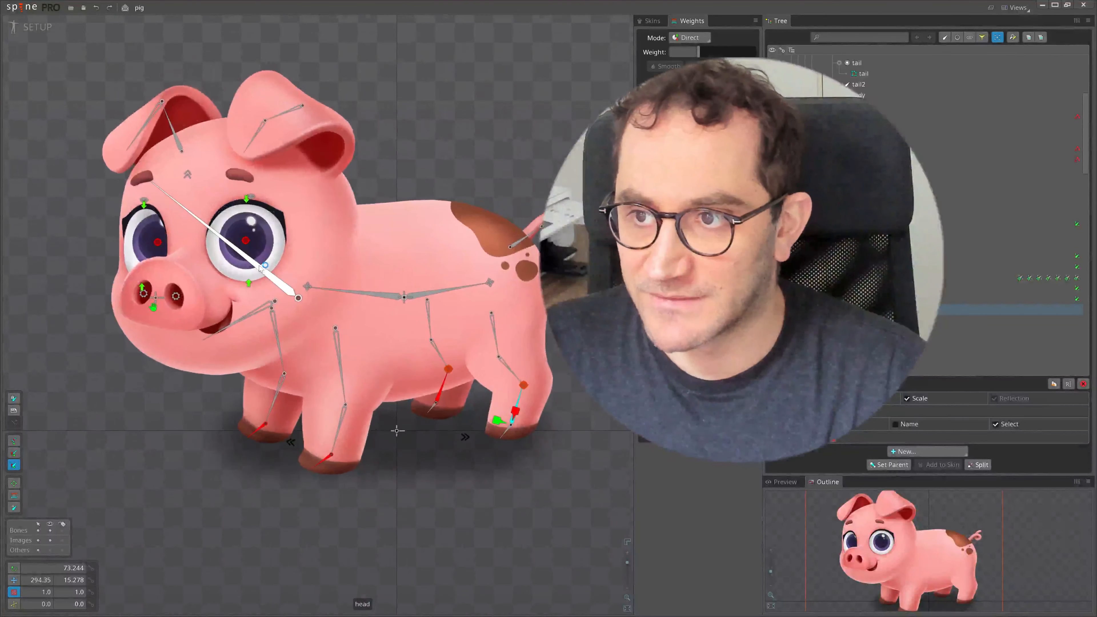
left_click(259, 266)
key("c")
left_click_drag(130, 442, 450, 195)
left_click_drag(235, 467, 127, 457)
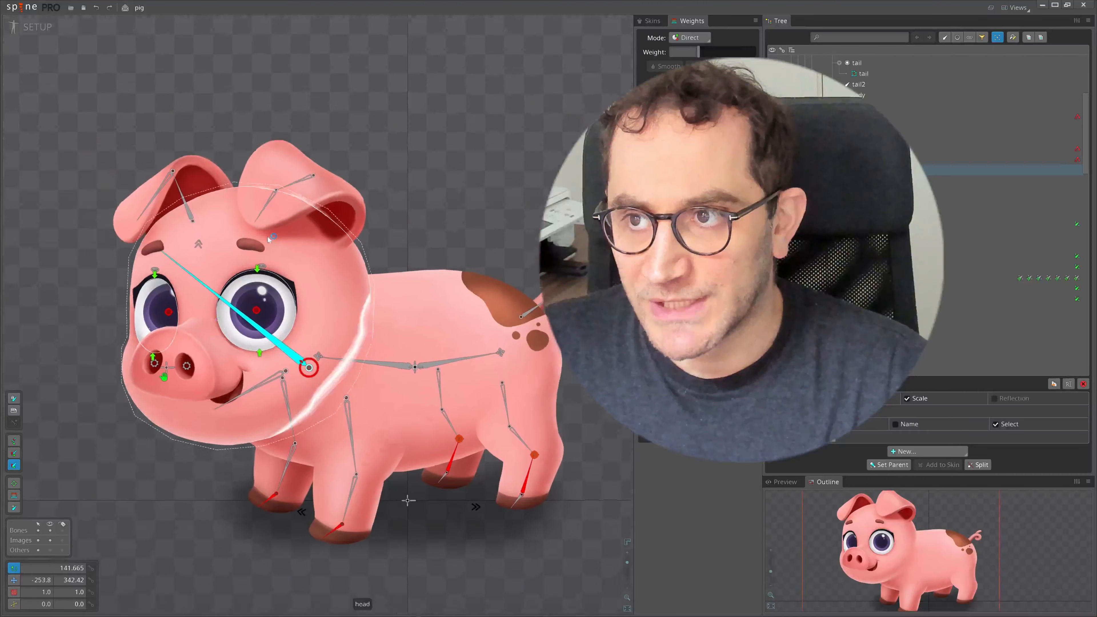
- Try rotating the two bones of the near ear together, and undo the rotation
left_click(287, 189)
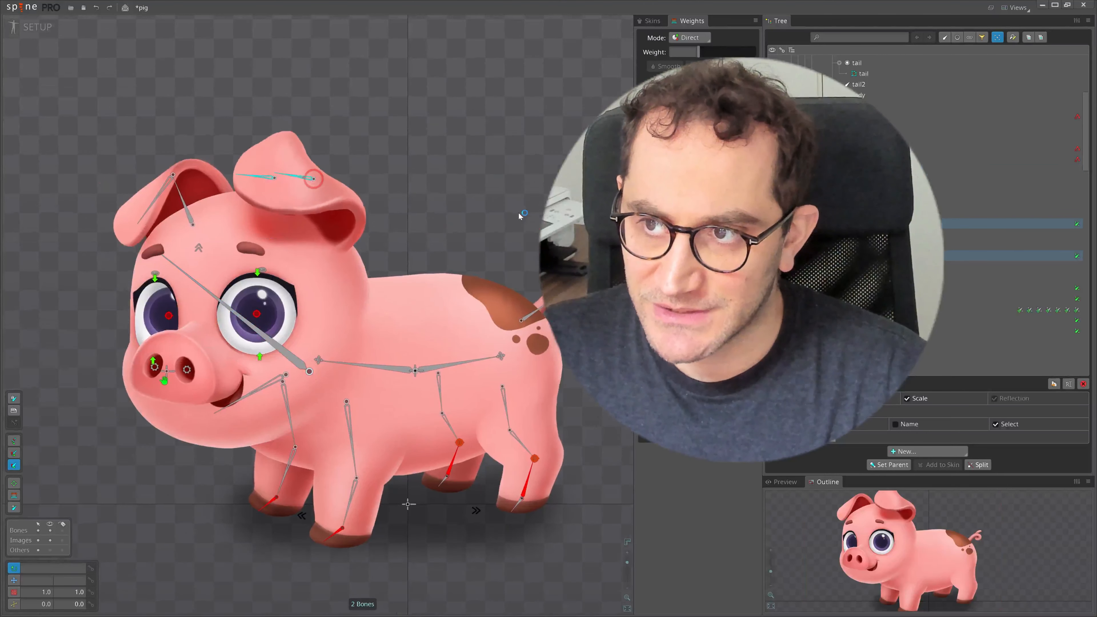
left_click_drag(175, 197, 52, 279)
key("ctrl+z")
- Try translating the face control bone to turn the pig's face, and undo the move
key("v")
left_click(164, 381)
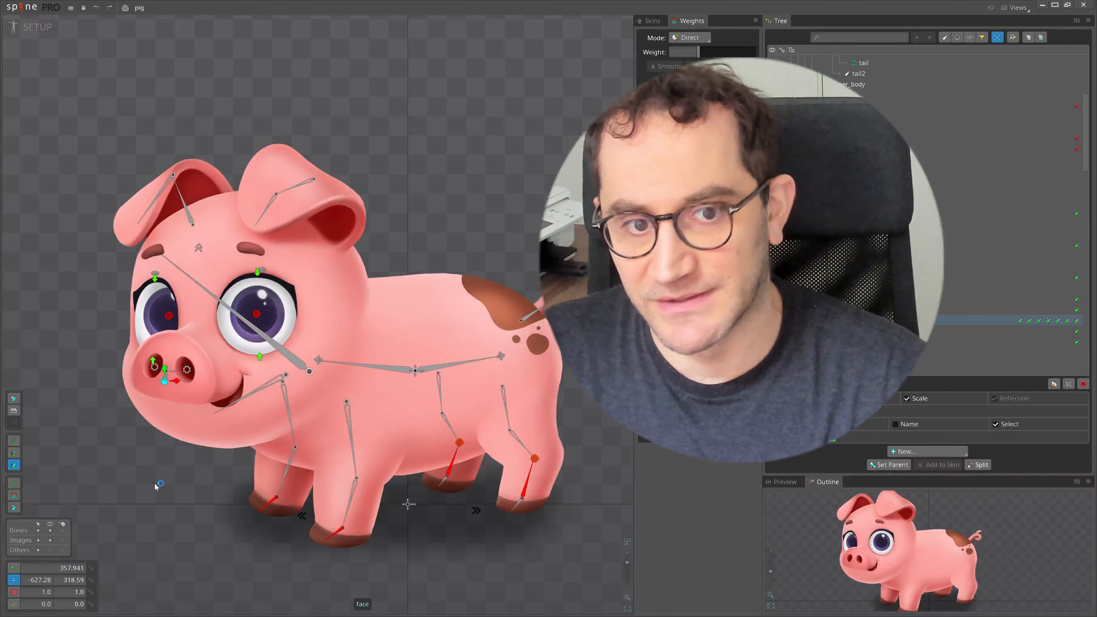
left_click_drag(155, 484, 187, 464)
key("ctrl+z")
left_click(295, 356)
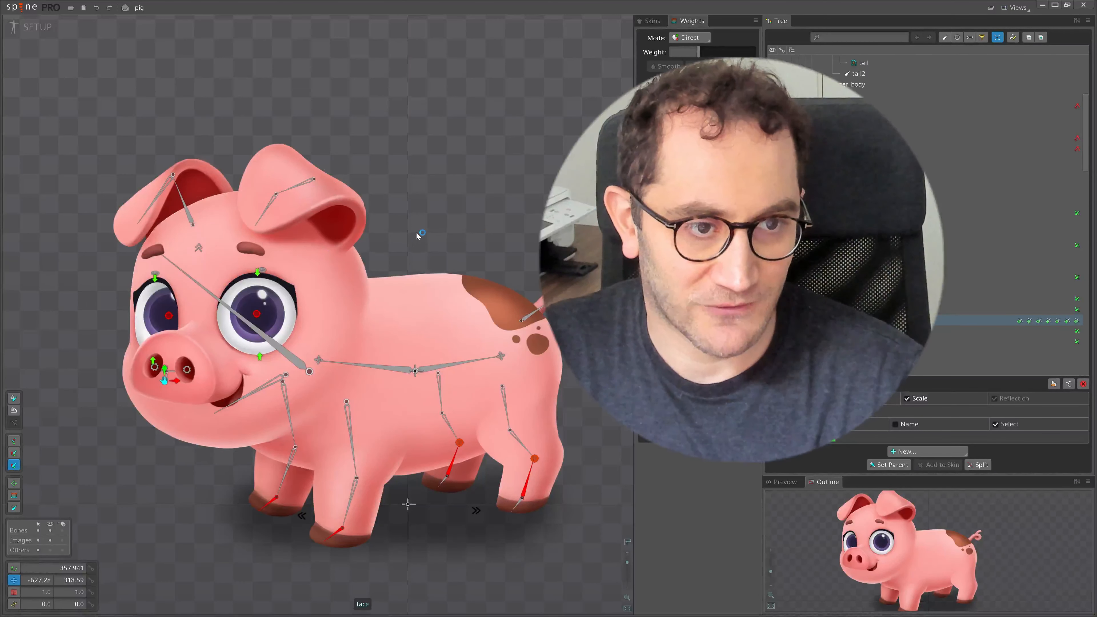
- Try moving and scaling the nose bone to deform the snout, and undo the changes
left_click_drag(415, 232, 412, 229)
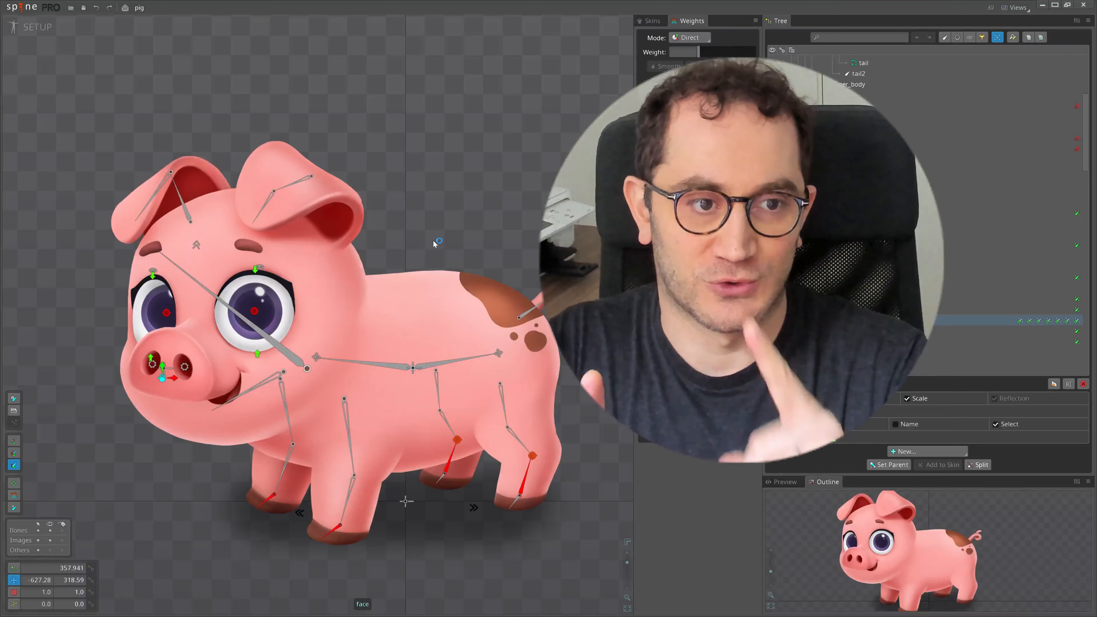
scroll(165, 308, "up", 2)
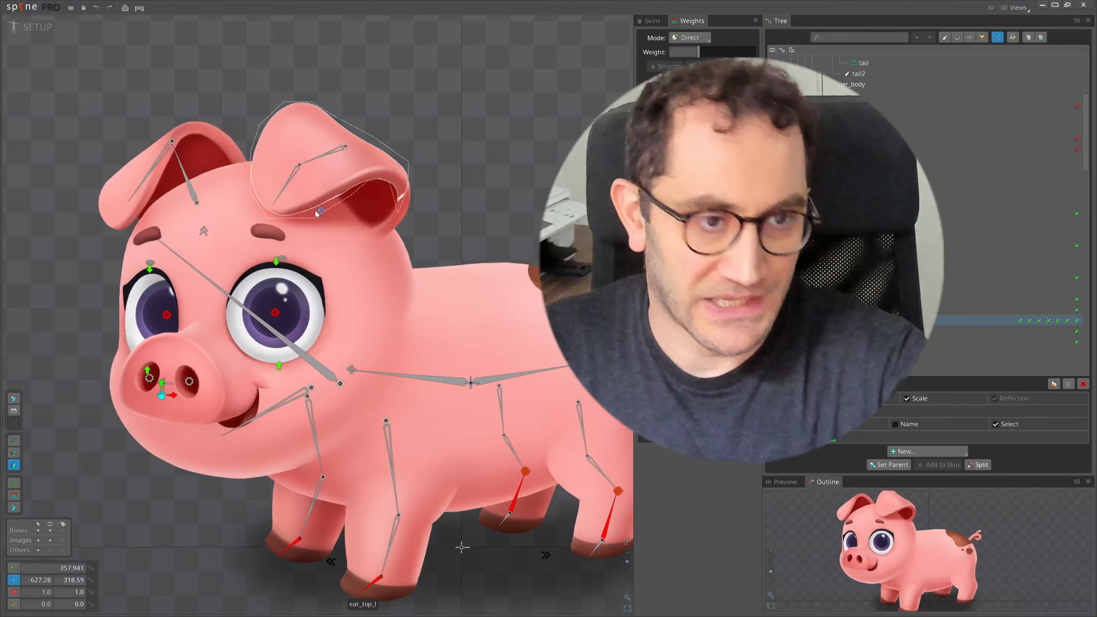
left_click_drag(166, 401, 195, 392)
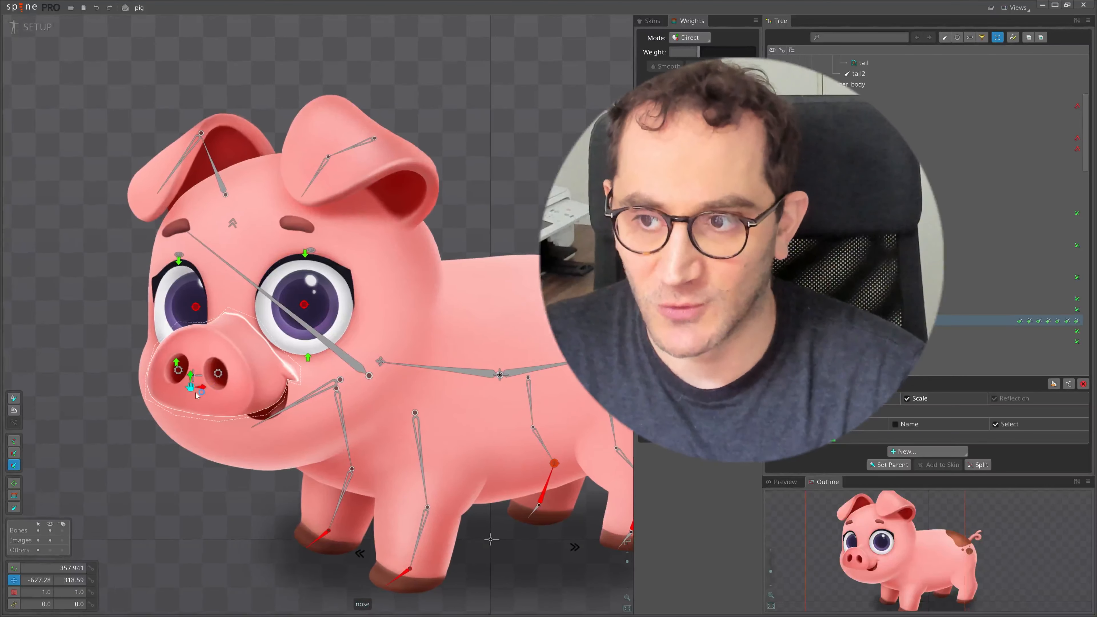
scroll(222, 376, "up", 2)
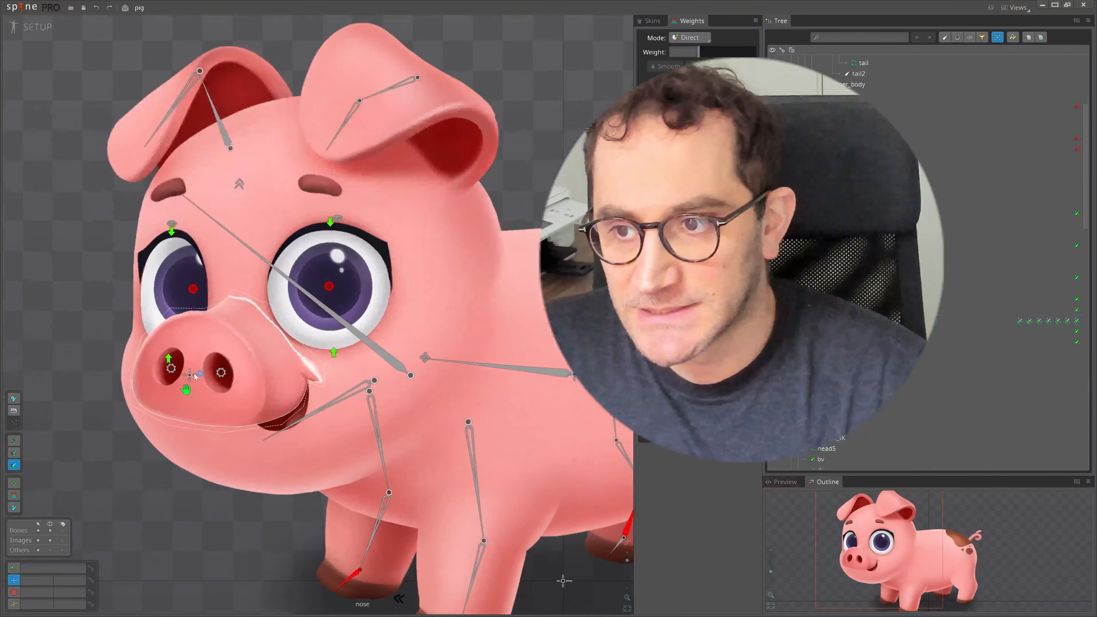
scroll(219, 539, "down", 2)
left_click_drag(218, 540, 223, 500)
scroll(248, 478, "up", 1)
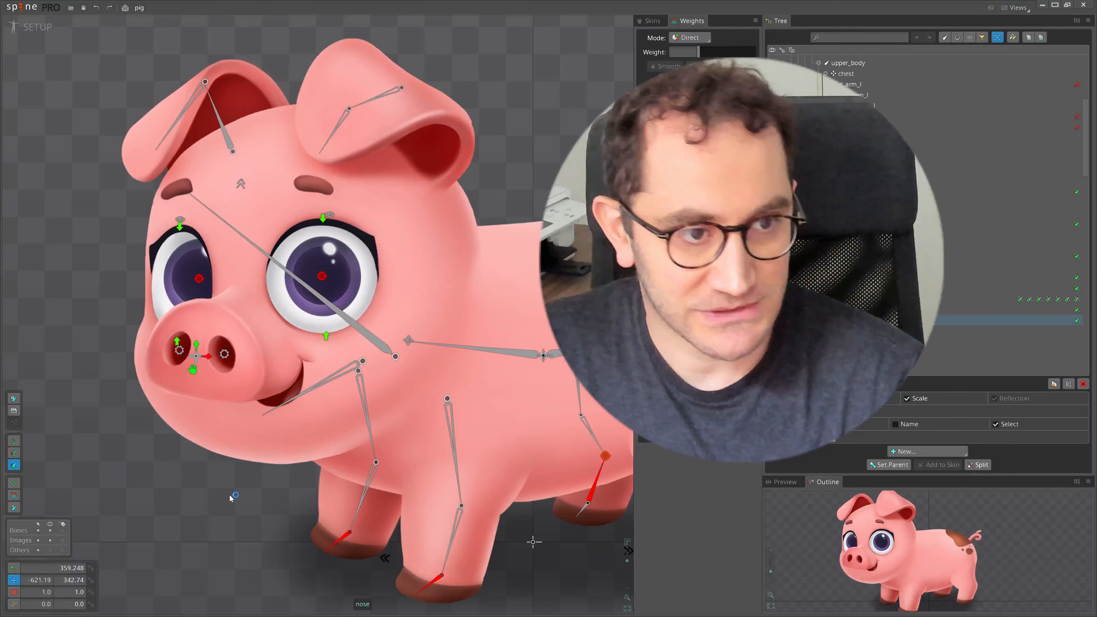
left_click_drag(230, 498, 234, 502)
key("ctrl+z")
key("ctrl+z")
key("ctrl+z")
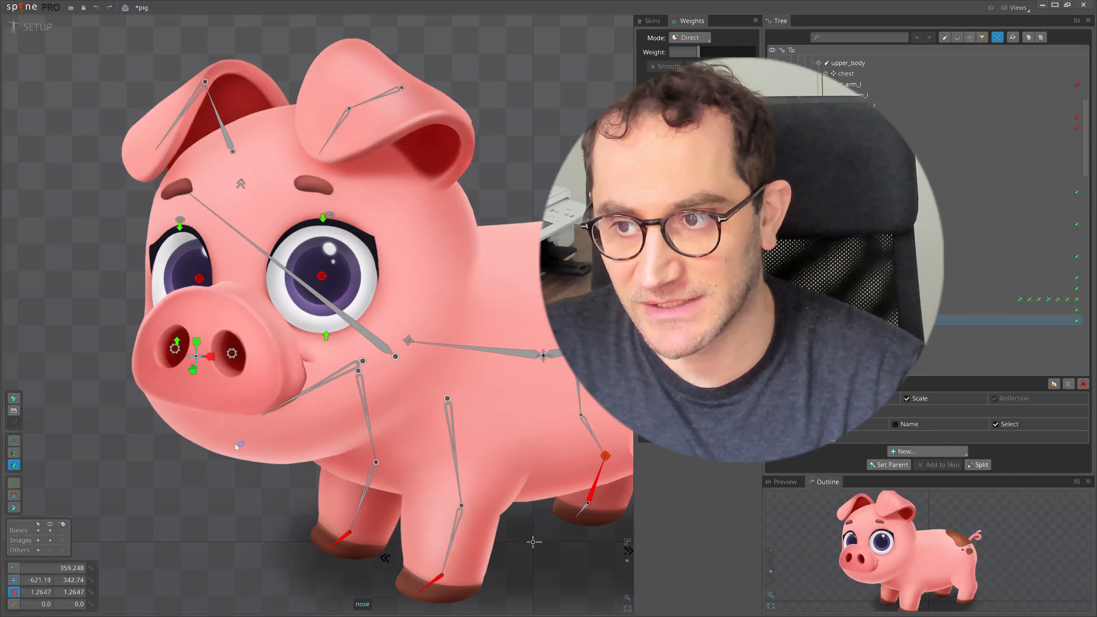
- Try transforming the two nostril bones together, and undo the changes
scroll(235, 445, "up", 2)
scroll(236, 517, "down", 1)
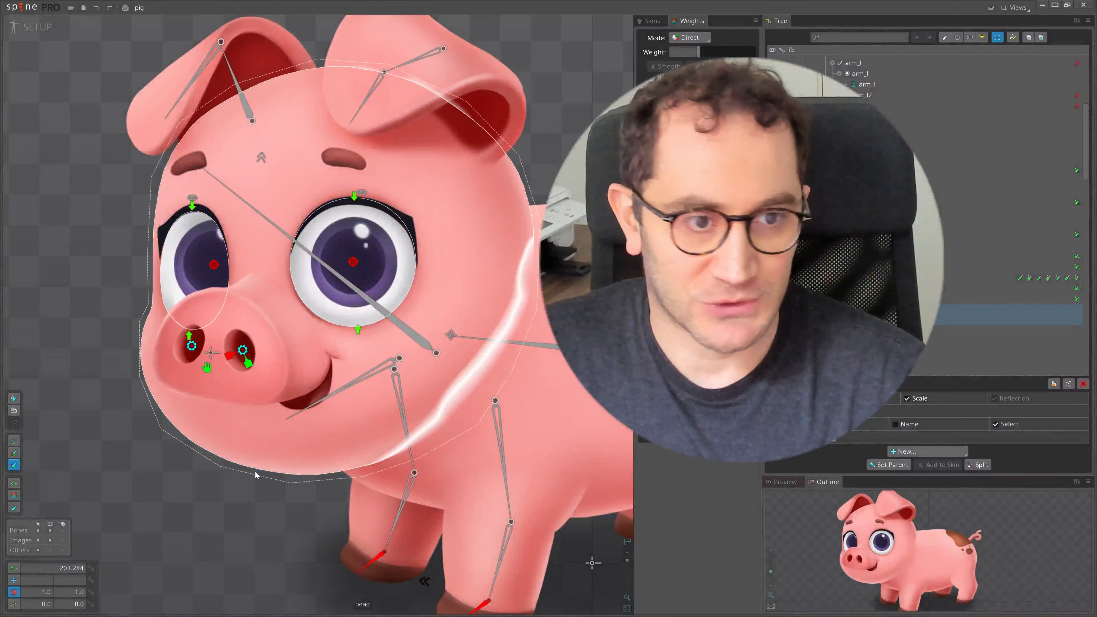
key("ctrl+z")
left_click_drag(60, 394, 63, 359)
key("ctrl+z")
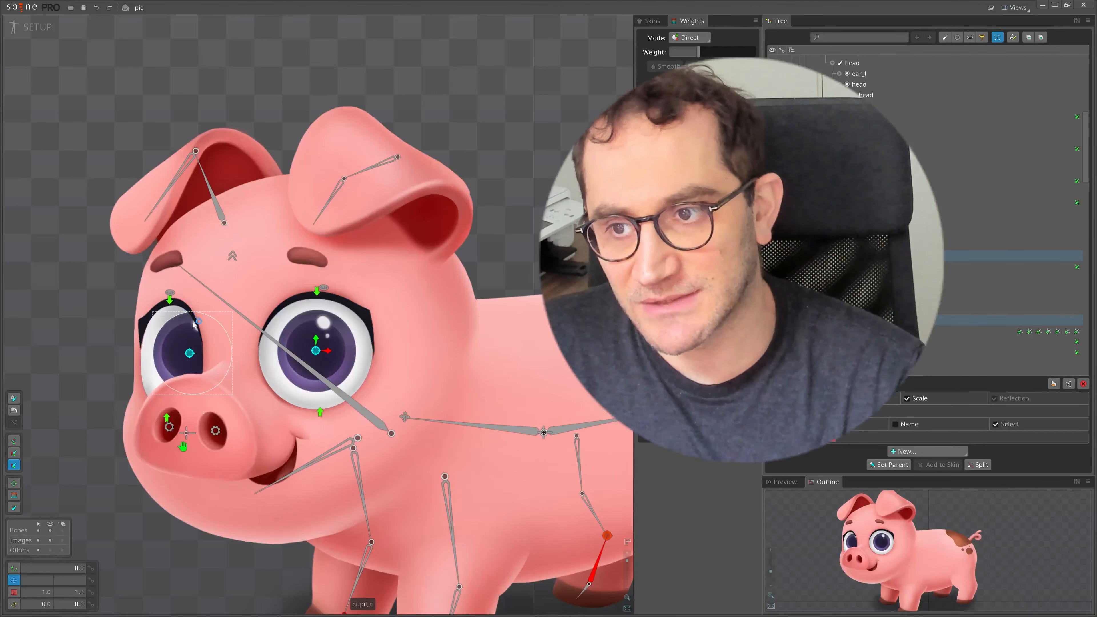
- Try moving both pupil bones together to shift the pig's gaze, and undo the move
scroll(189, 348, "up", 2)
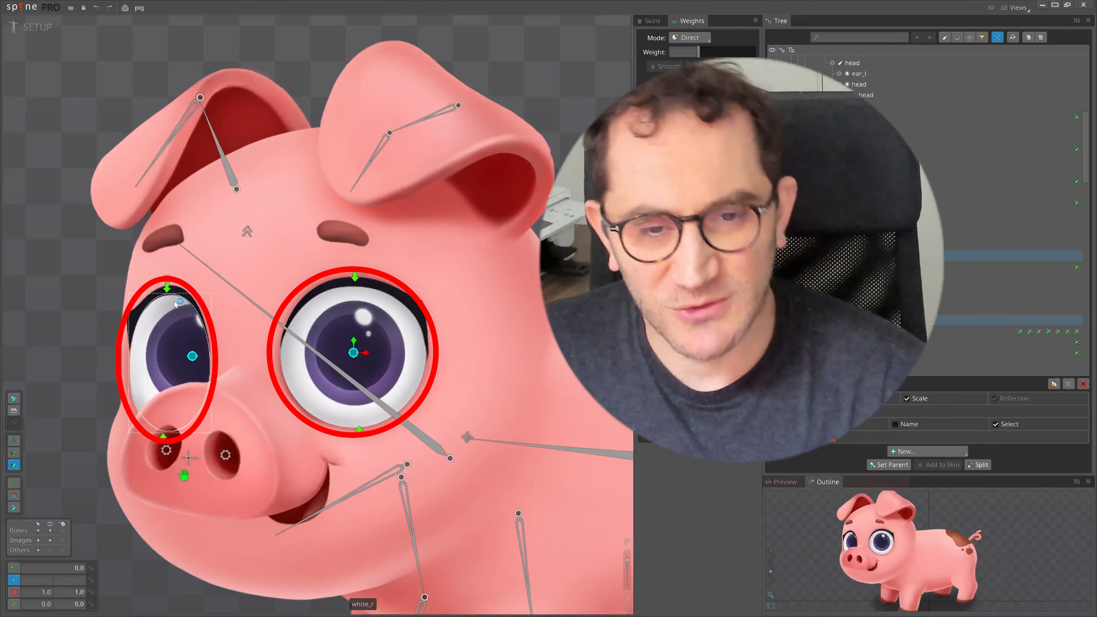
scroll(174, 305, "down", 3)
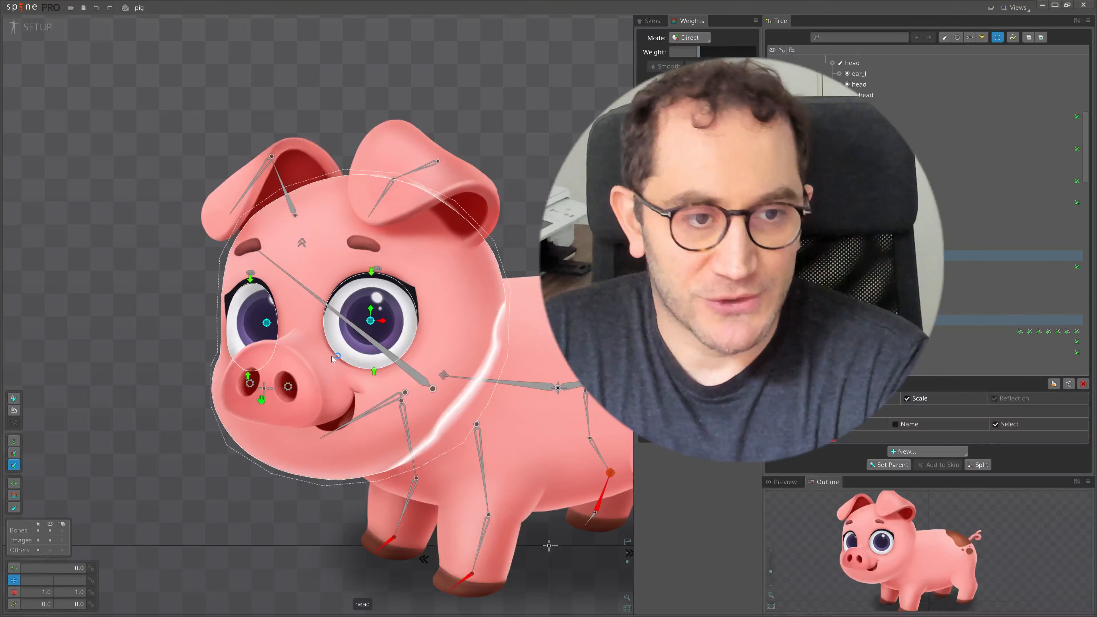
left_click_drag(126, 357, 111, 360)
key("ctrl+z")
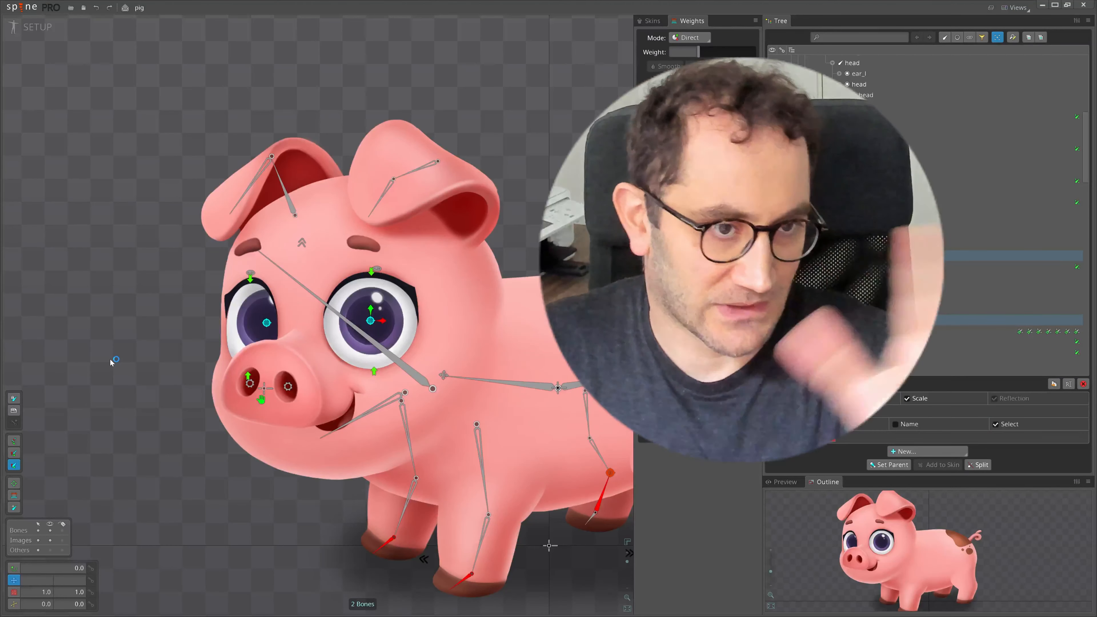
- Try moving the pupil_L bone on its own, undo the move, and select the other pupil bone
scroll(364, 324, "up", 3)
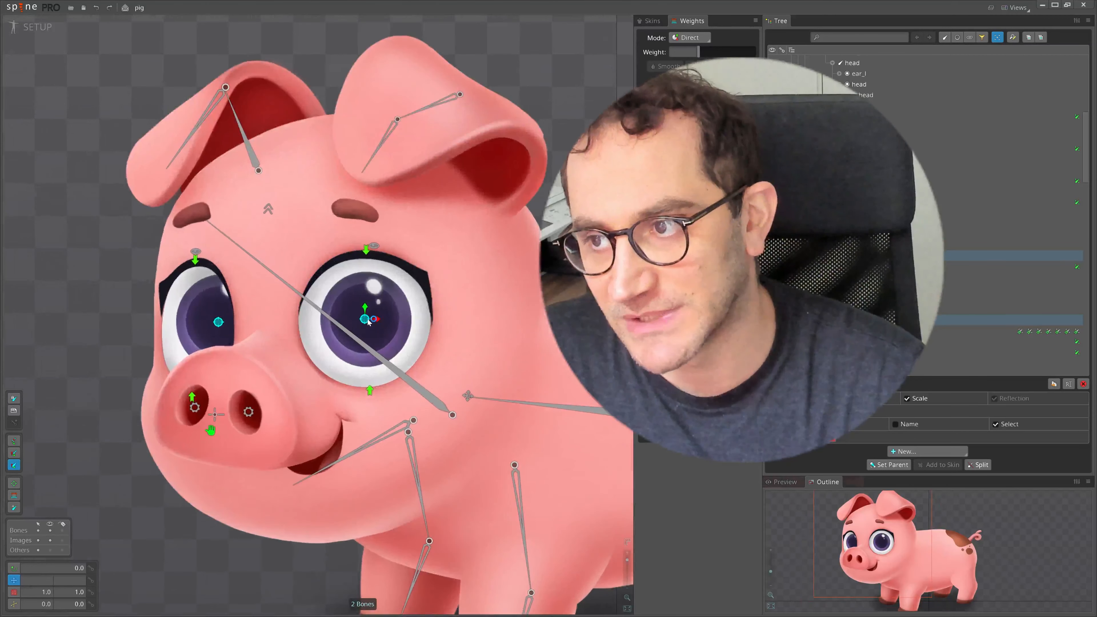
left_click_drag(368, 322, 361, 326)
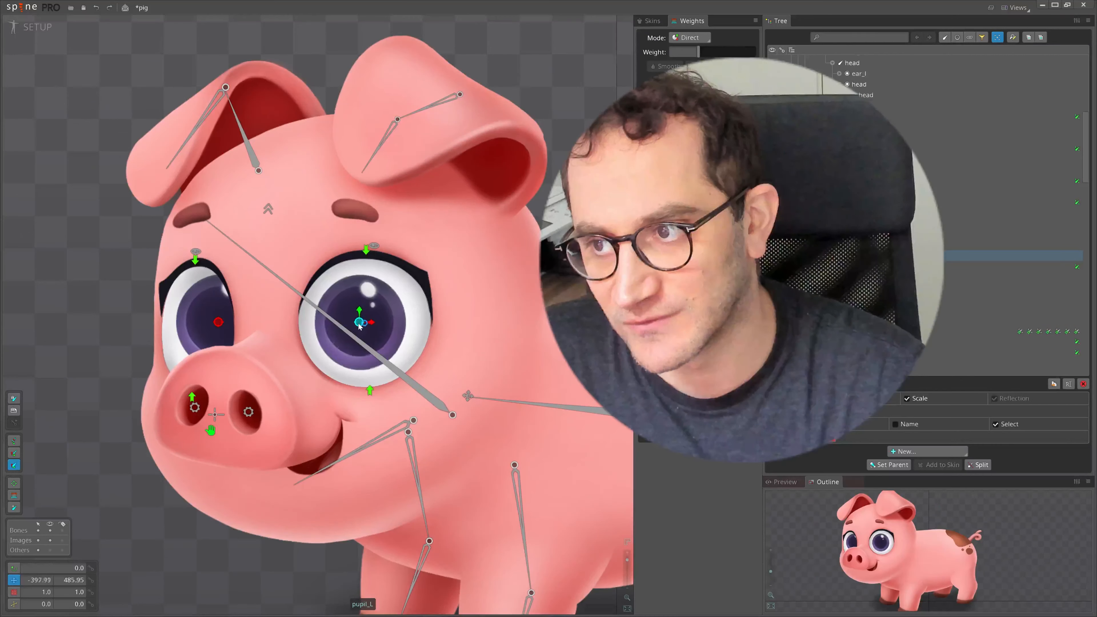
key("ctrl+z")
left_click(224, 323)
scroll(223, 323, "down", 2)
- Try lowering both upper eyelid bones together to close the eyes, and undo the move
left_click(162, 286)
left_click(303, 278, "ctrl")
left_click_drag(499, 221, 494, 314)
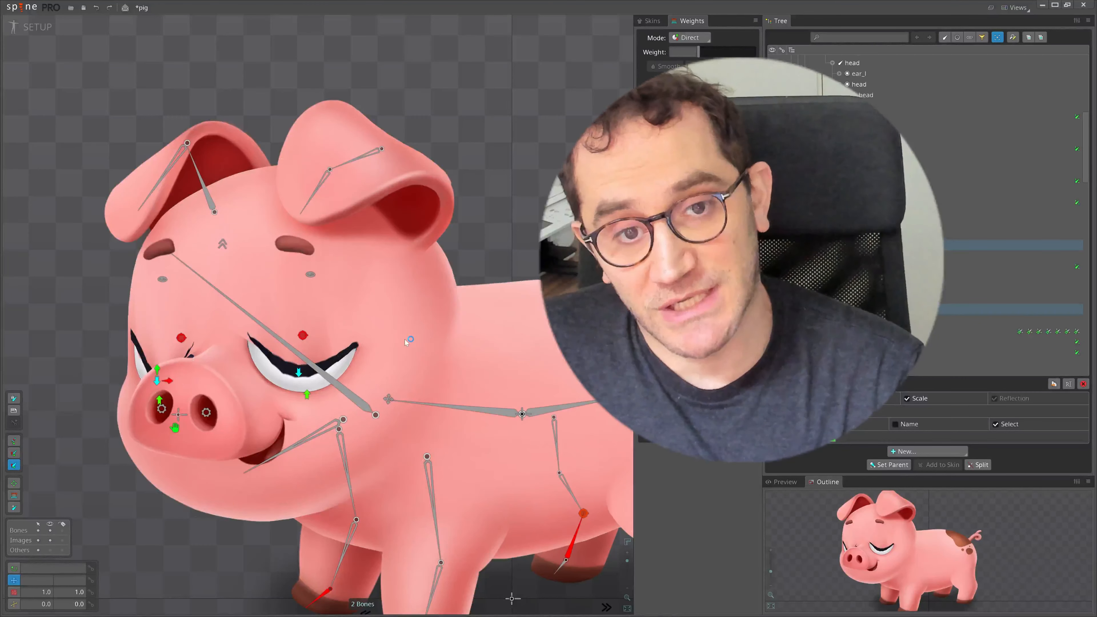
key("ctrl+z")
- Raise both lower eyelid bones together so the lower lids partly cover the eyes
left_click(307, 399)
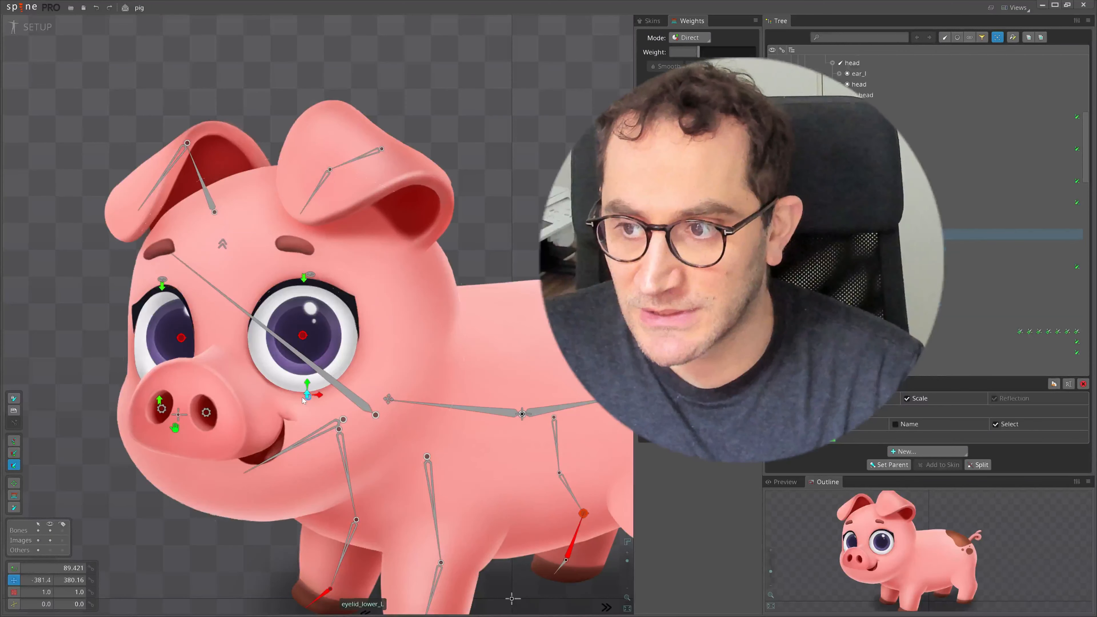
left_click(166, 399, "ctrl")
left_click_drag(73, 368, 70, 307)
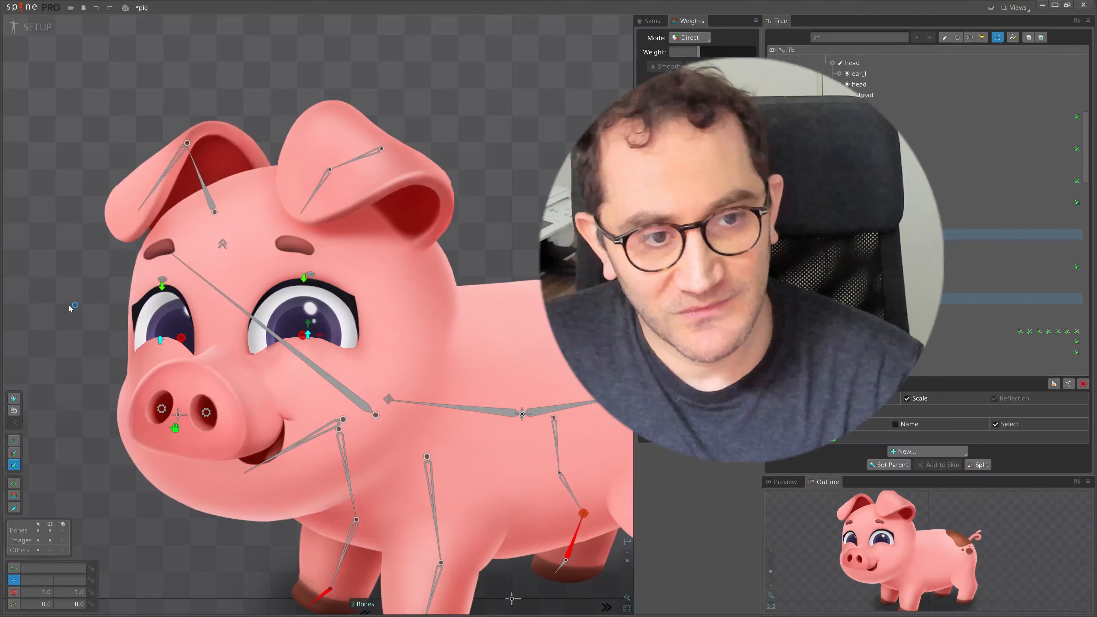
left_click_drag(69, 308, 67, 318)
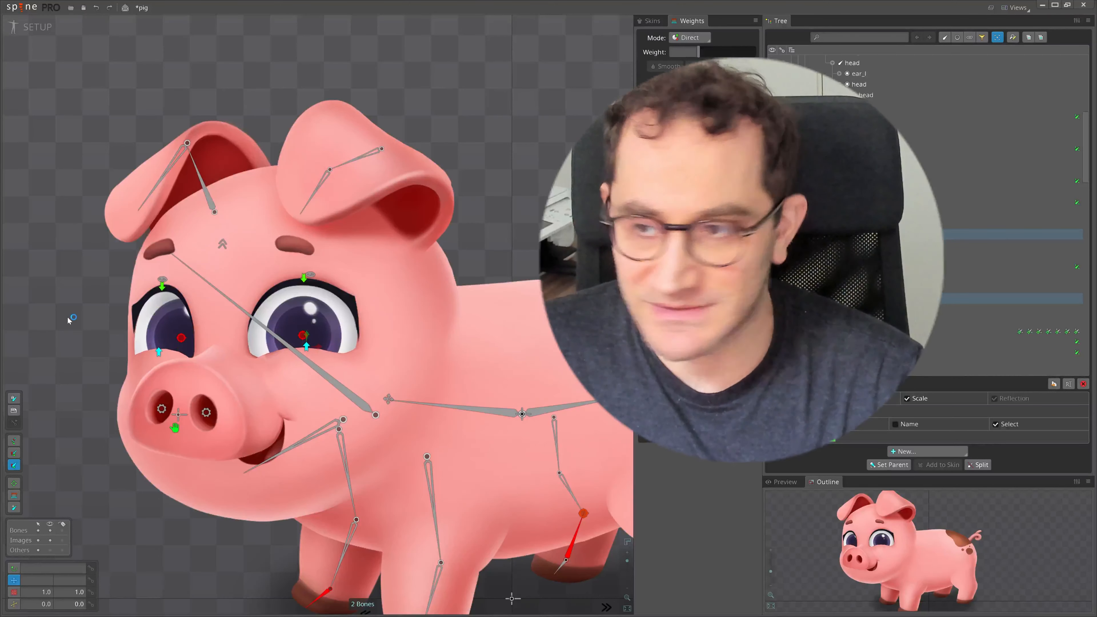